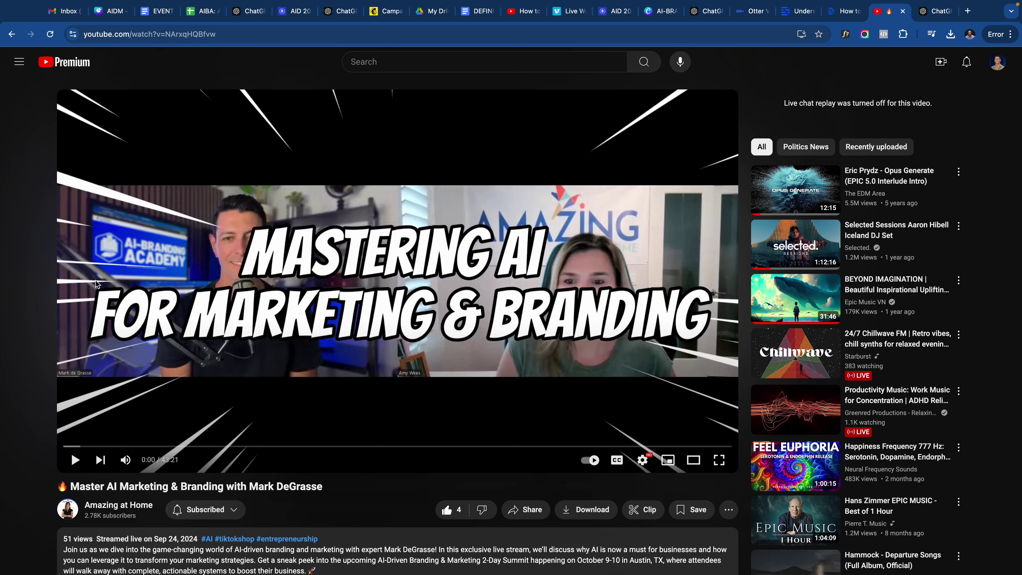
Expand the AI marketing and branding video's description and show its transcript
scroll(378, 282, down, 5)
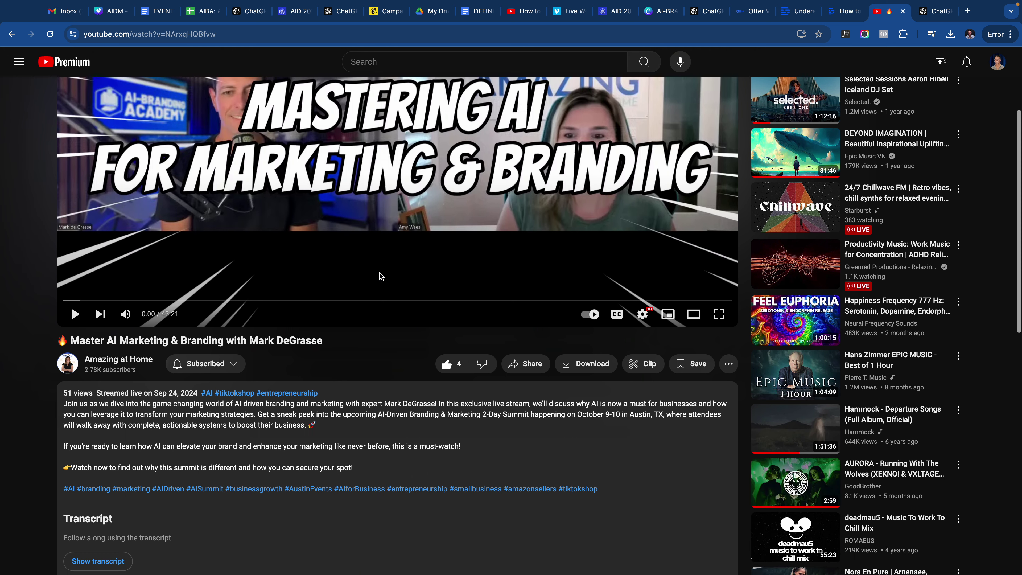
scroll(324, 370, down, 3)
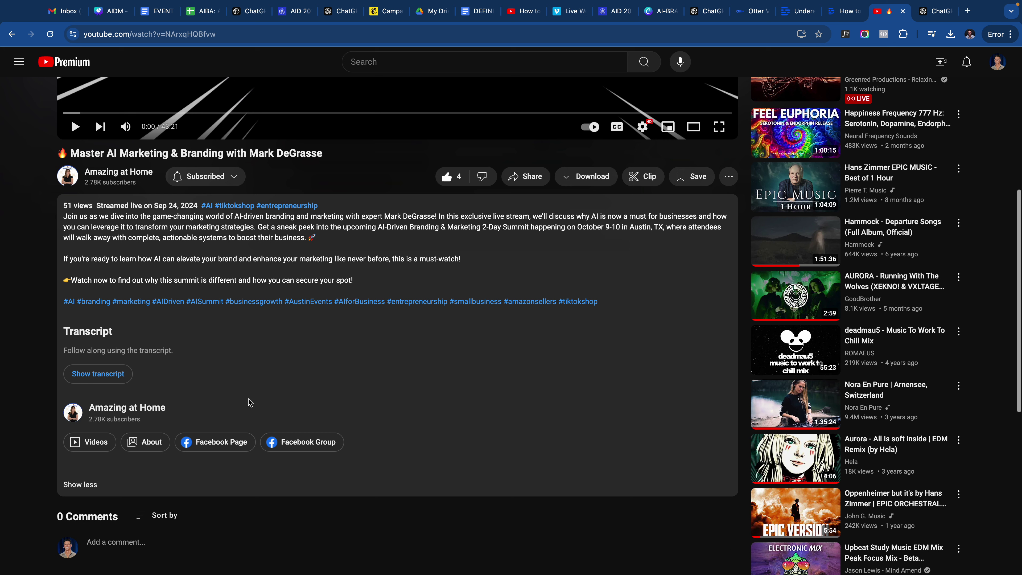
click(95, 481)
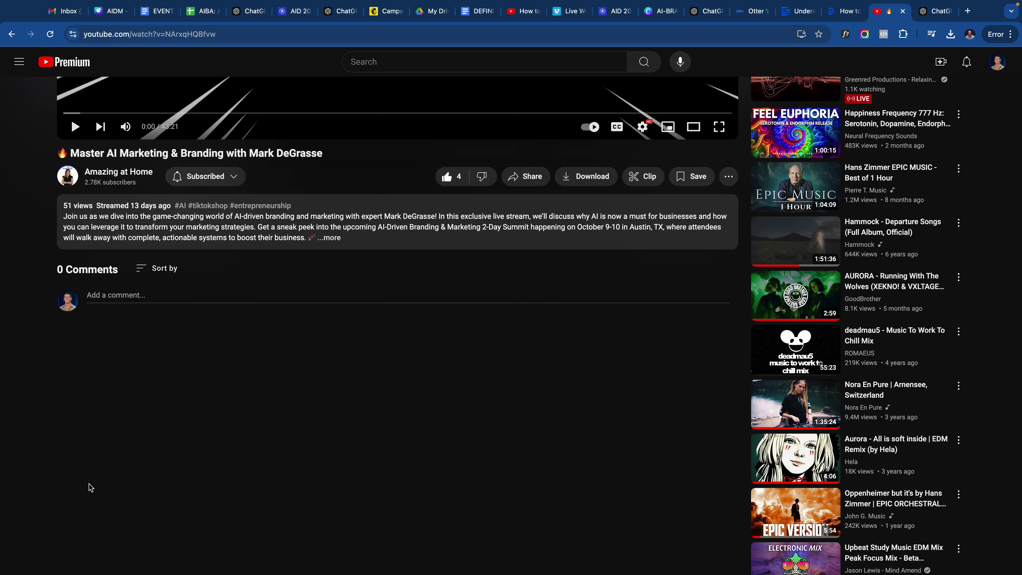
click(331, 241)
scroll(302, 387, up, 1)
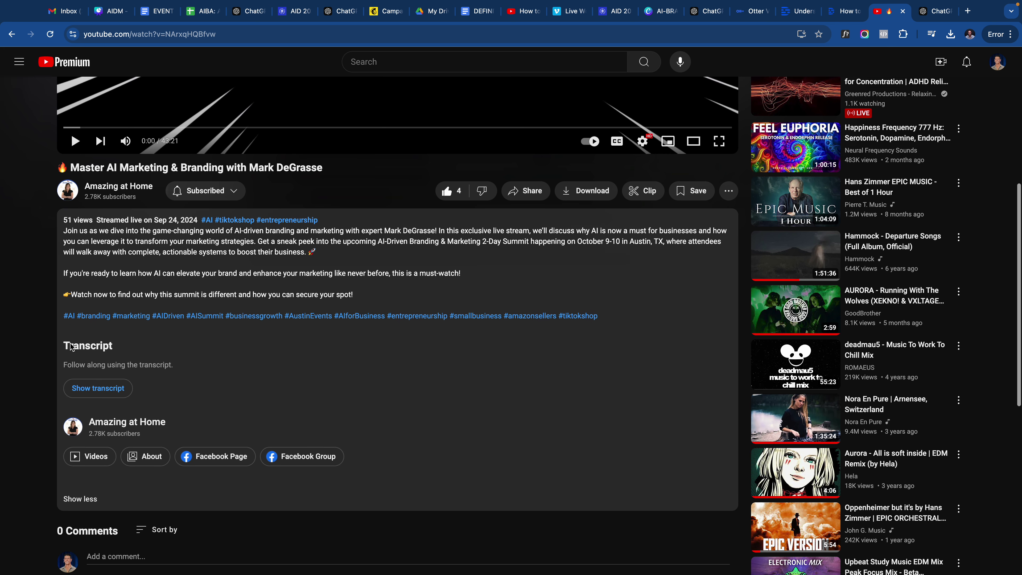
drag(69, 347, 209, 389)
click(105, 385)
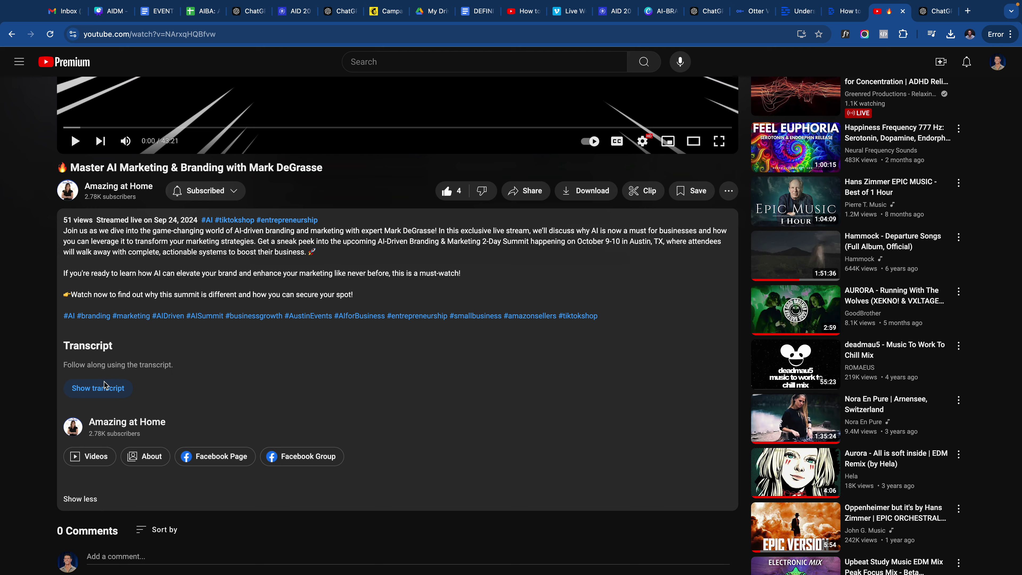
click(105, 386)
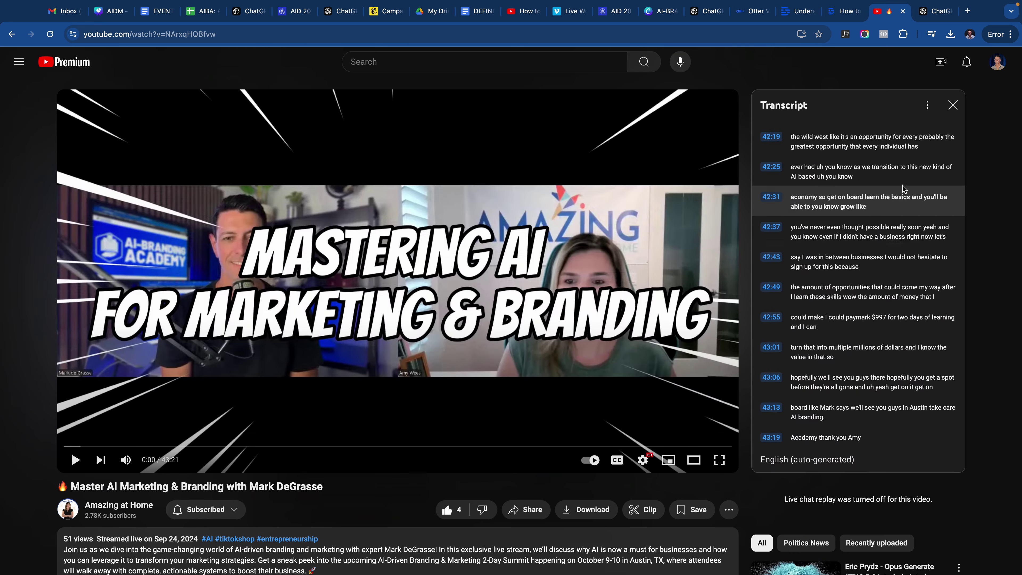
Copy the entire video transcript, from the last line at 43:19 up to the first at 0:00
scroll(902, 189, down, 7)
scroll(859, 253, up, 6)
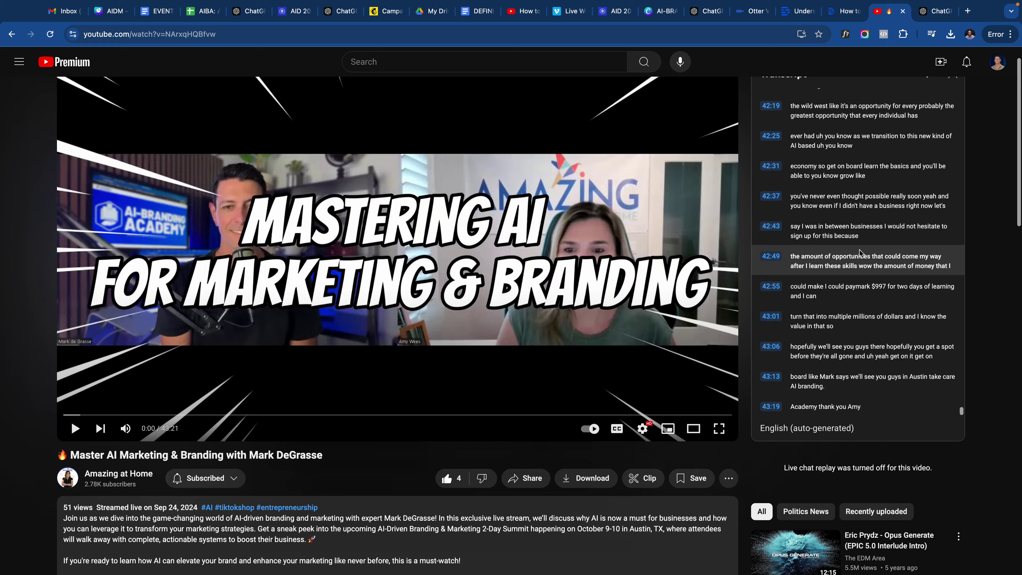
drag(960, 410, 776, 132)
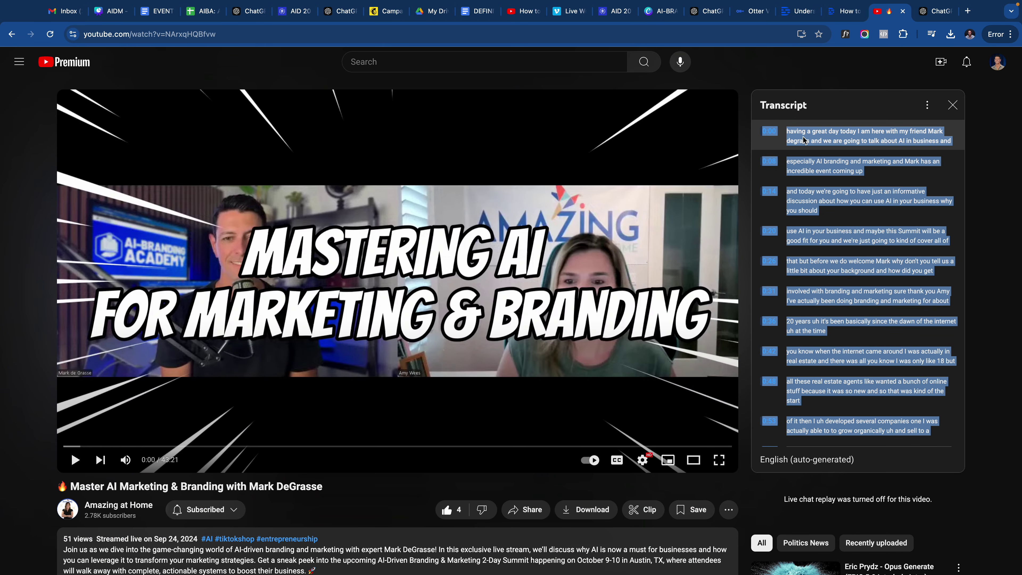
right_click(819, 141)
click(720, 161)
In a new ChatGPT chat, write "Please review the following transcription. Reformat to remove the time stamps and be sure to denote when each speaker is speaking:"
click(927, 12)
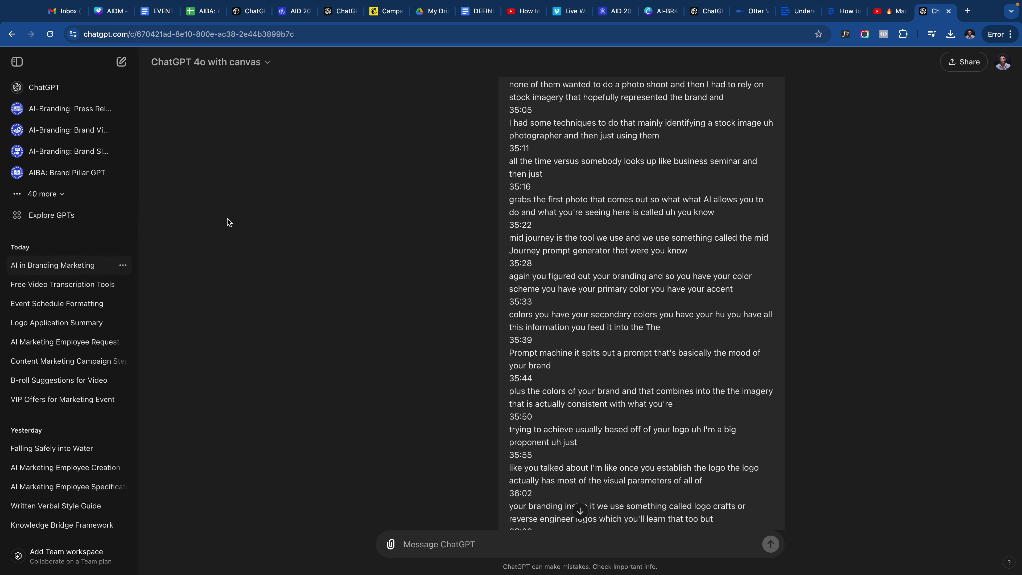
click(121, 62)
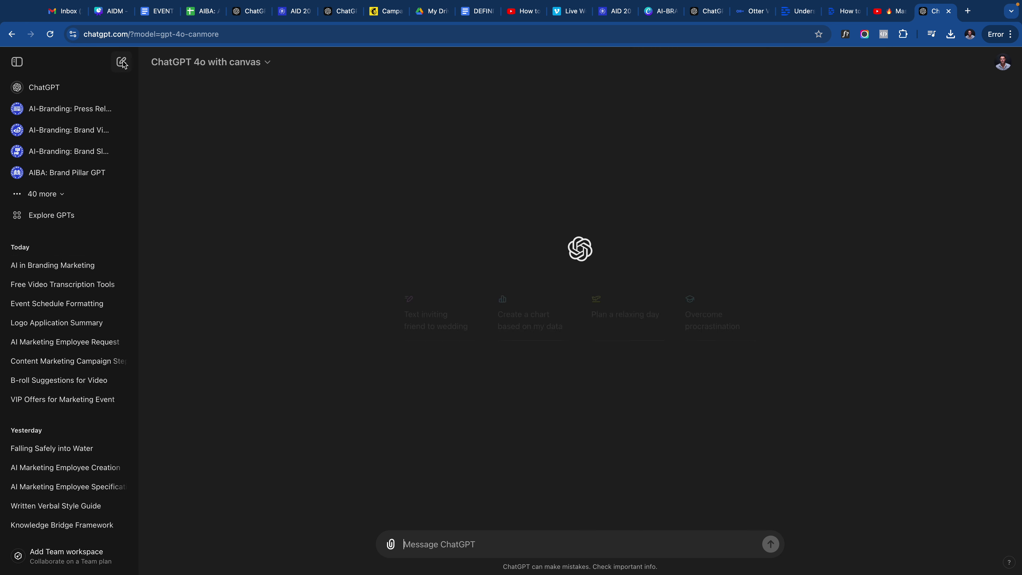
click(469, 543)
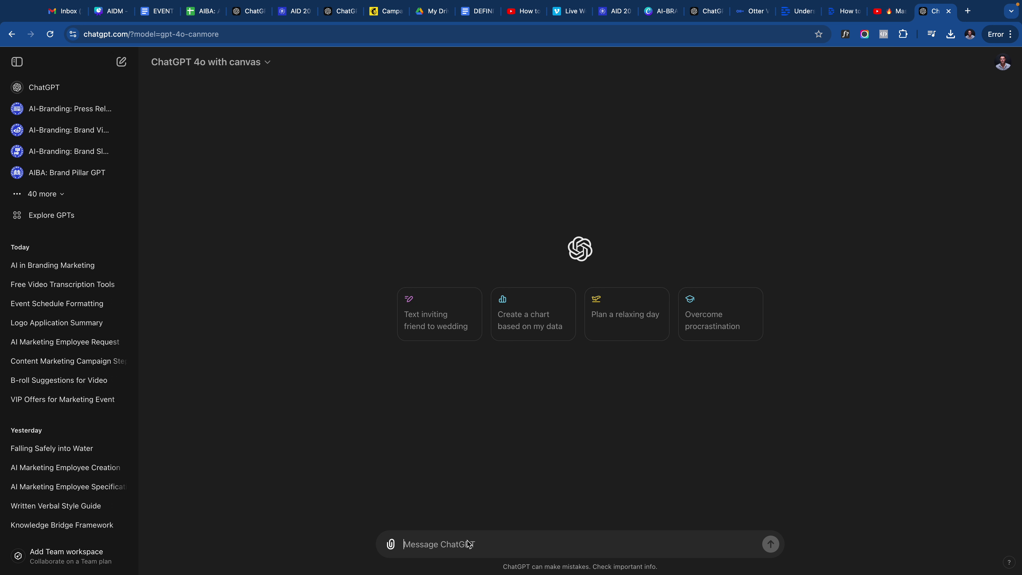
text(Please review the)
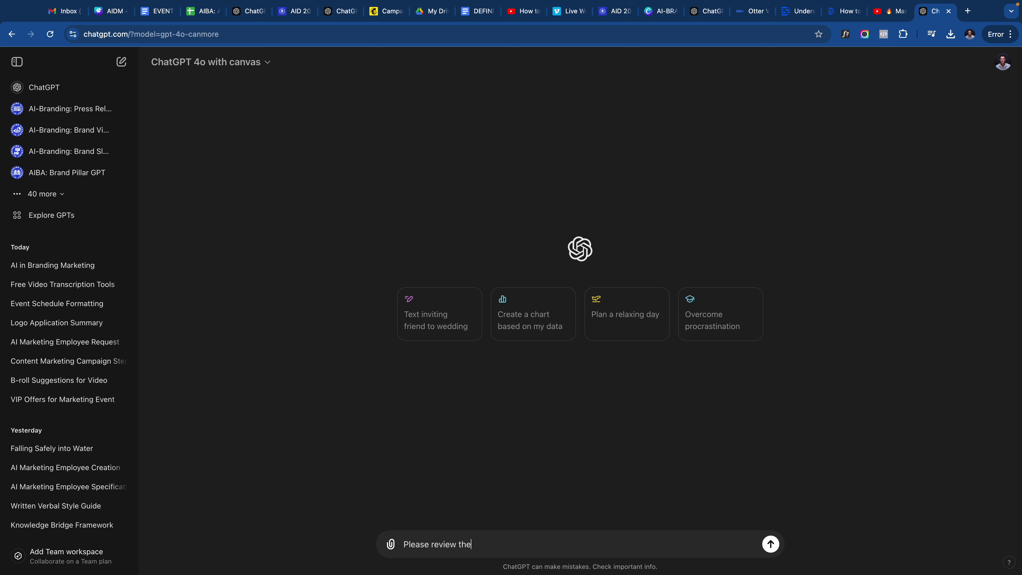
text( following transcription. Reformat to)
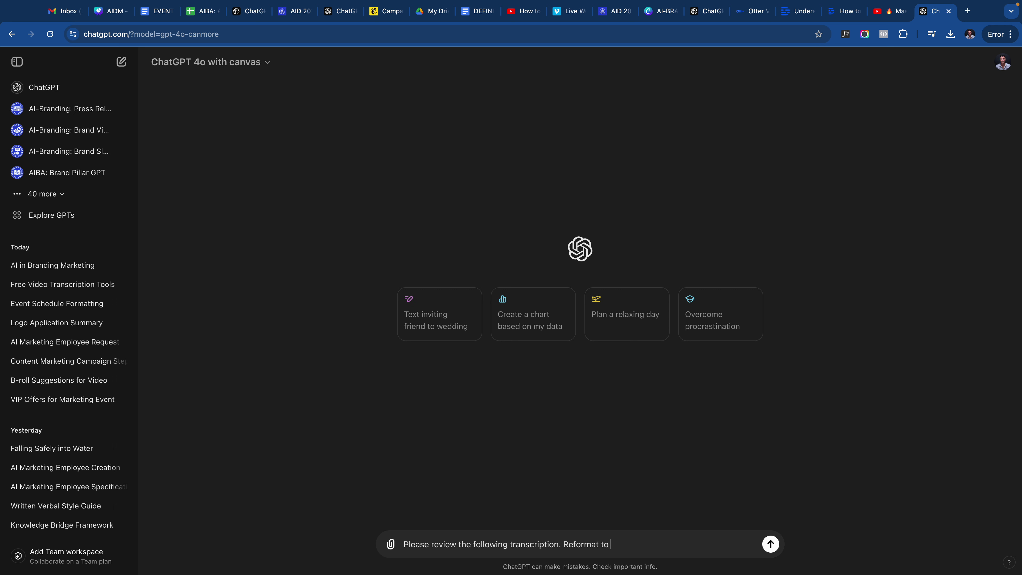
text( remove the time stamps and be su)
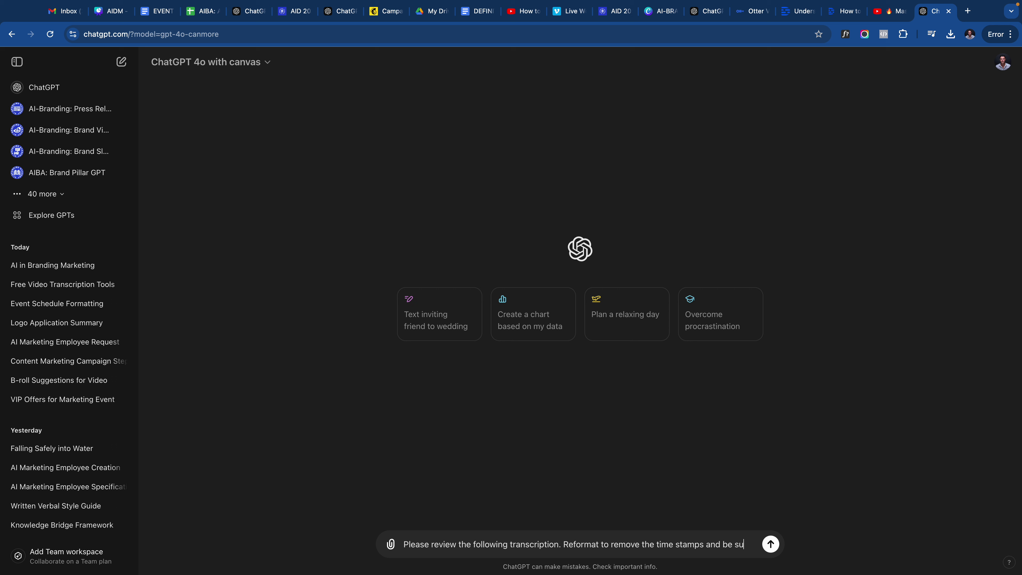
text(re to denote wh)
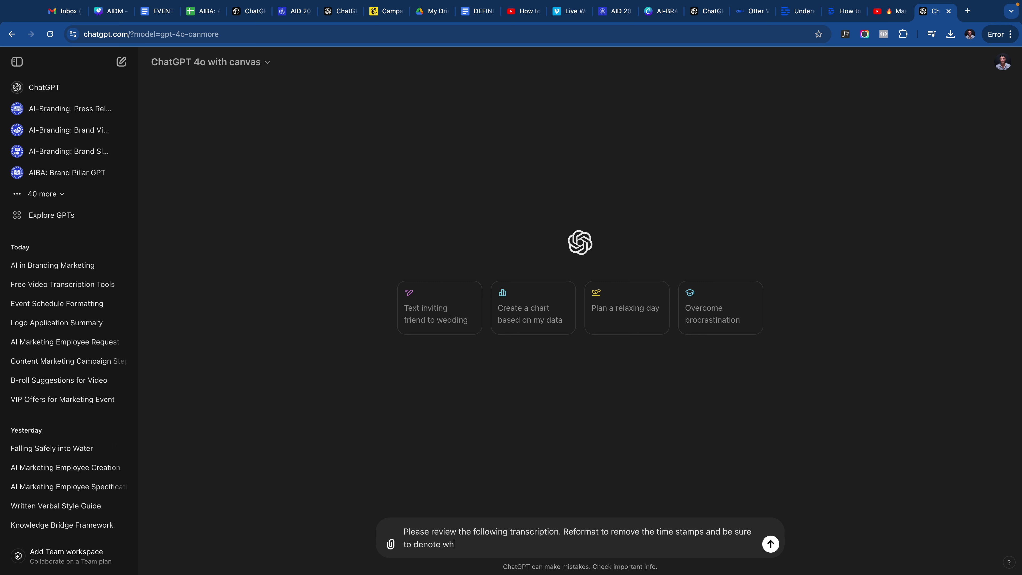
text(en each speaker is speaking:)
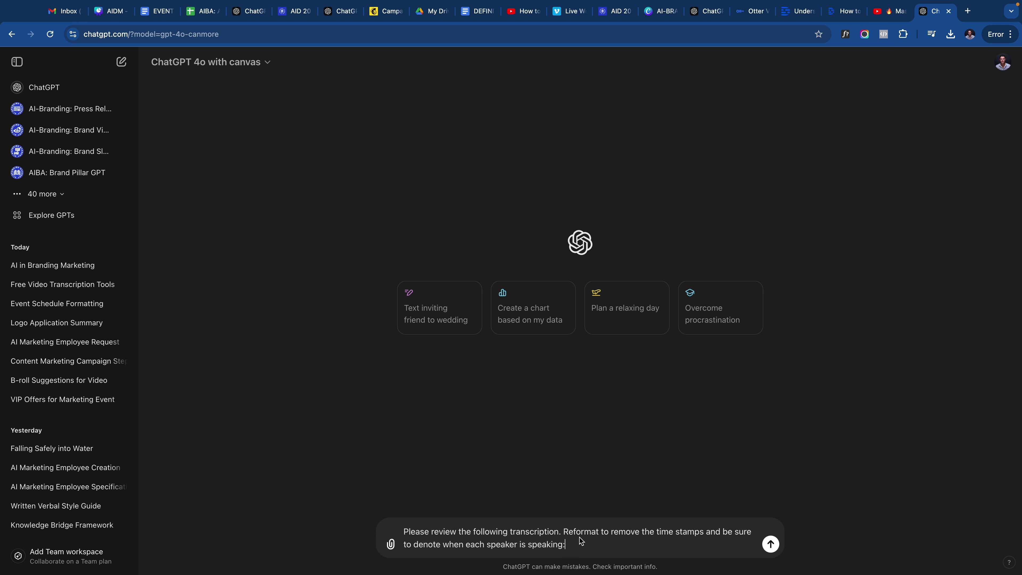
Add the copied transcript below the instruction after a blank line, and submit the prompt
key(shift+Return)
key(shift+Return)
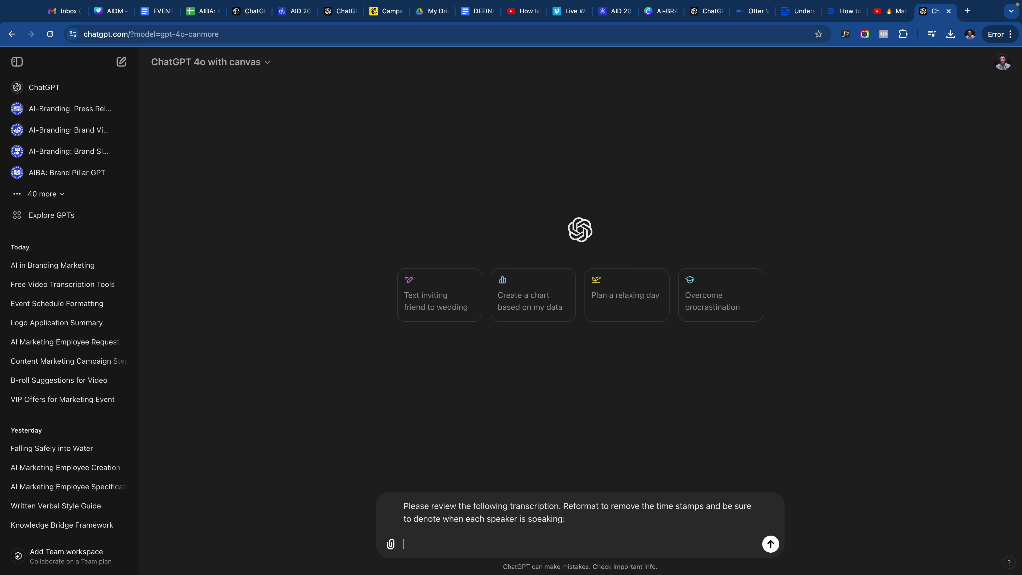
key(super+v)
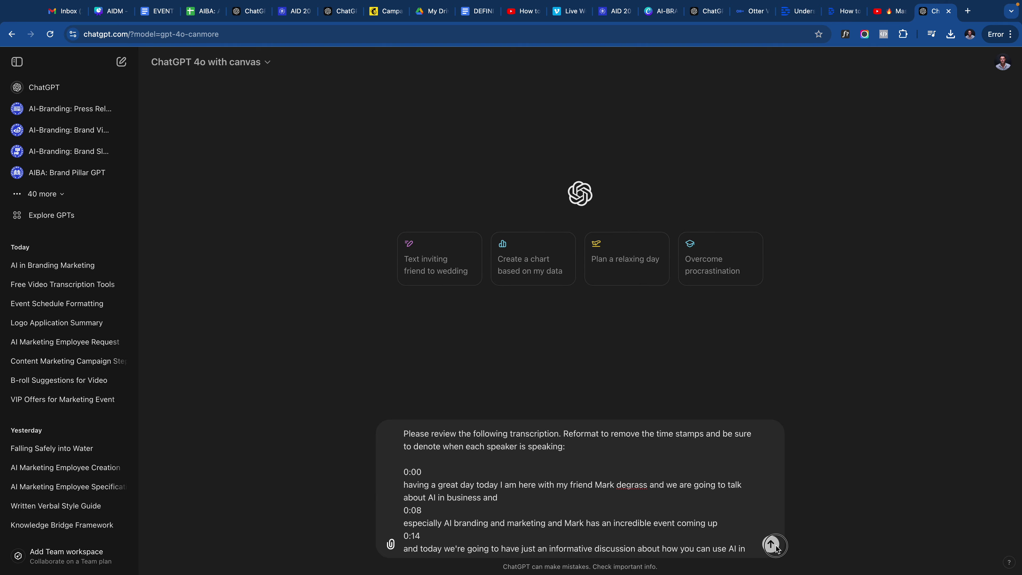
click(771, 544)
scroll(674, 451, down, 20)
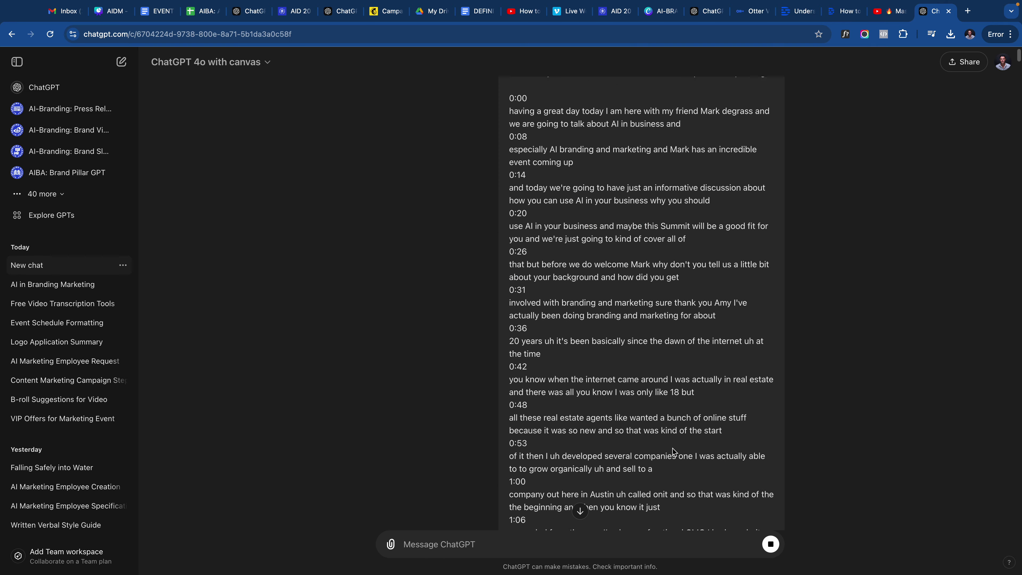
scroll(673, 450, down, 20)
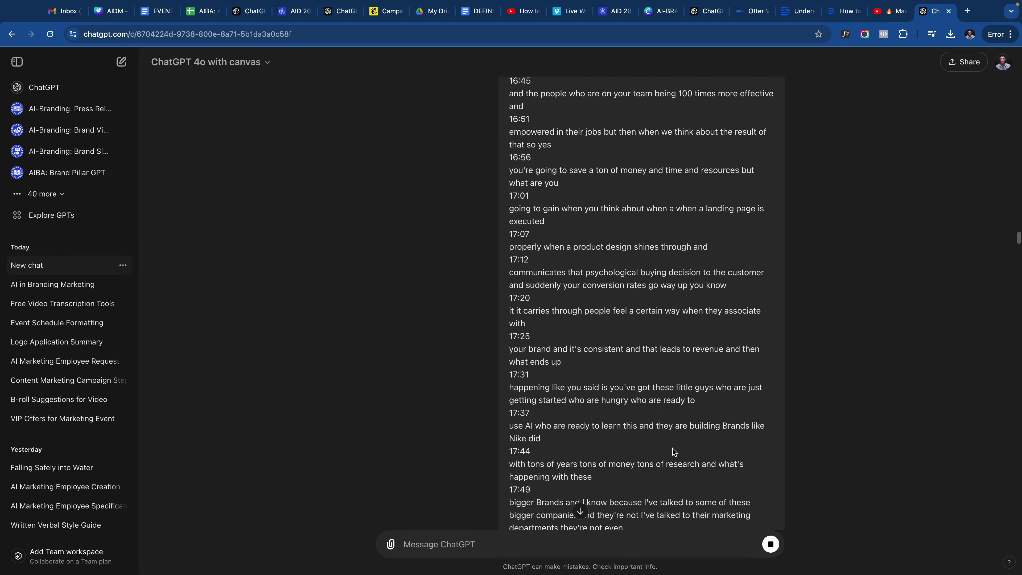
scroll(672, 448, down, 20)
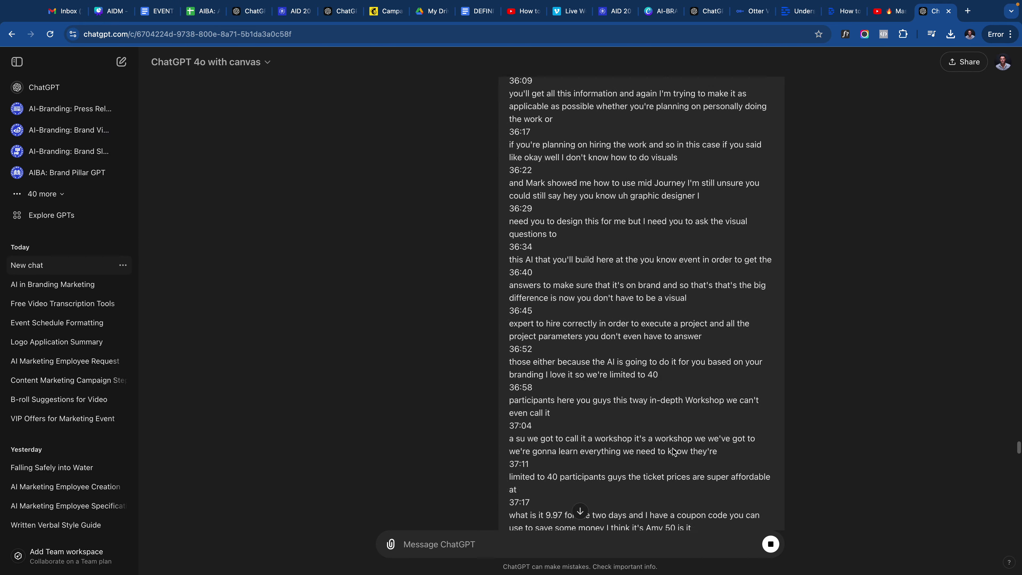
scroll(674, 451, down, 15)
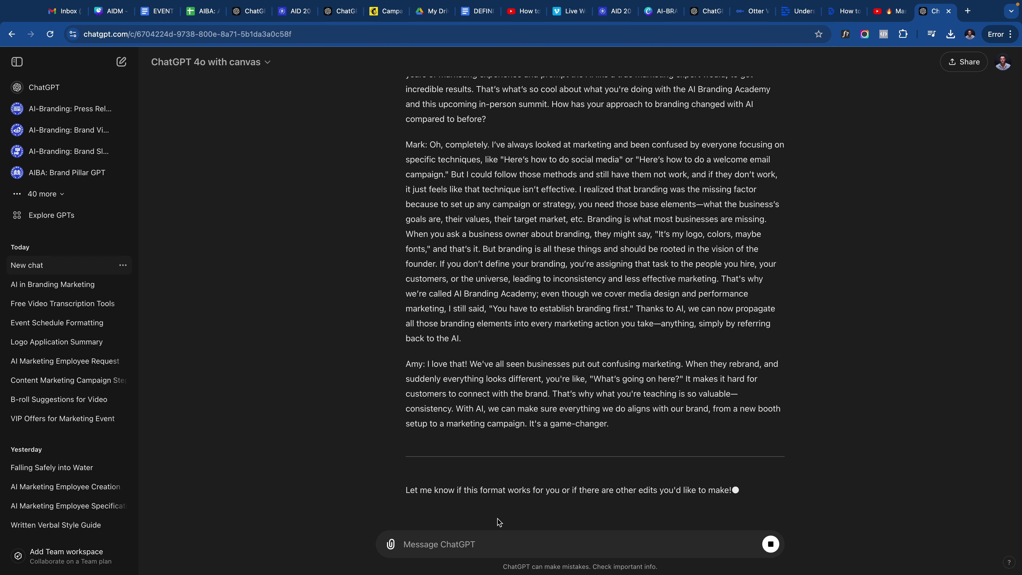
Ask for several potential articles based on the topic, drawn from the male guest's responses and targeting business owners and marketing agencies
text(take the responses from Mark, and)
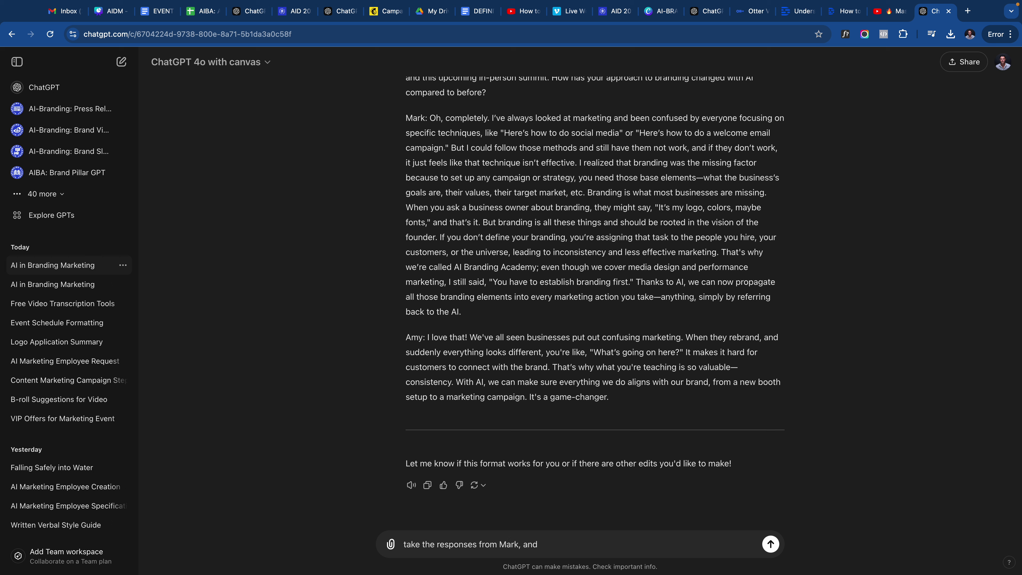
text( suggest several potential articles based on t)
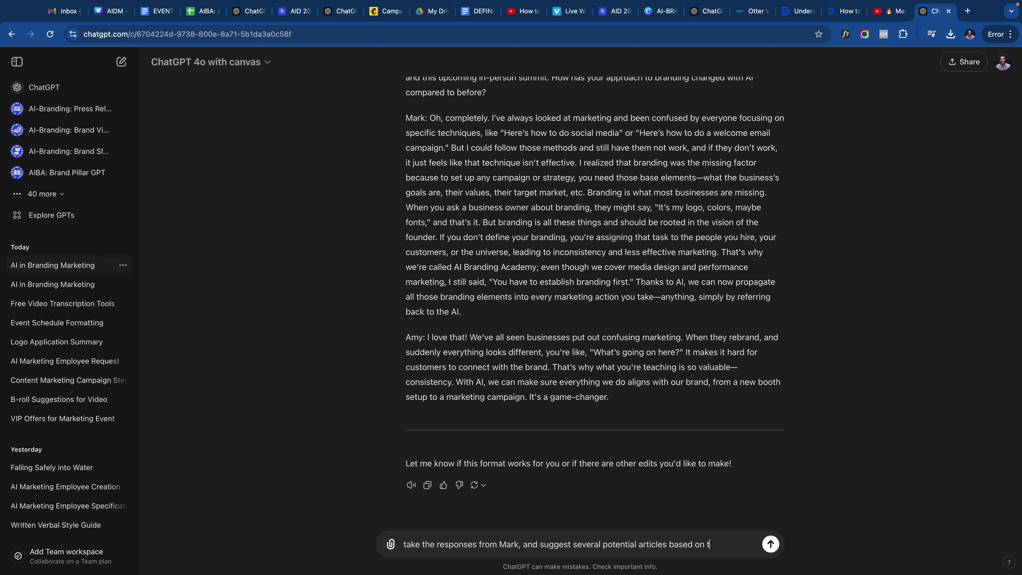
text(he topic targeting )
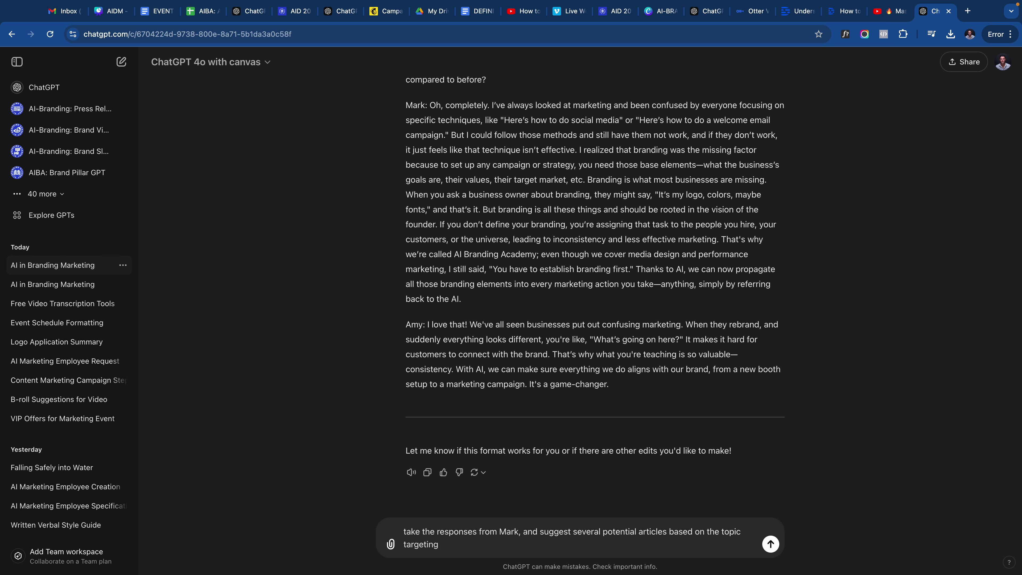
text(business owners and marketing agen)
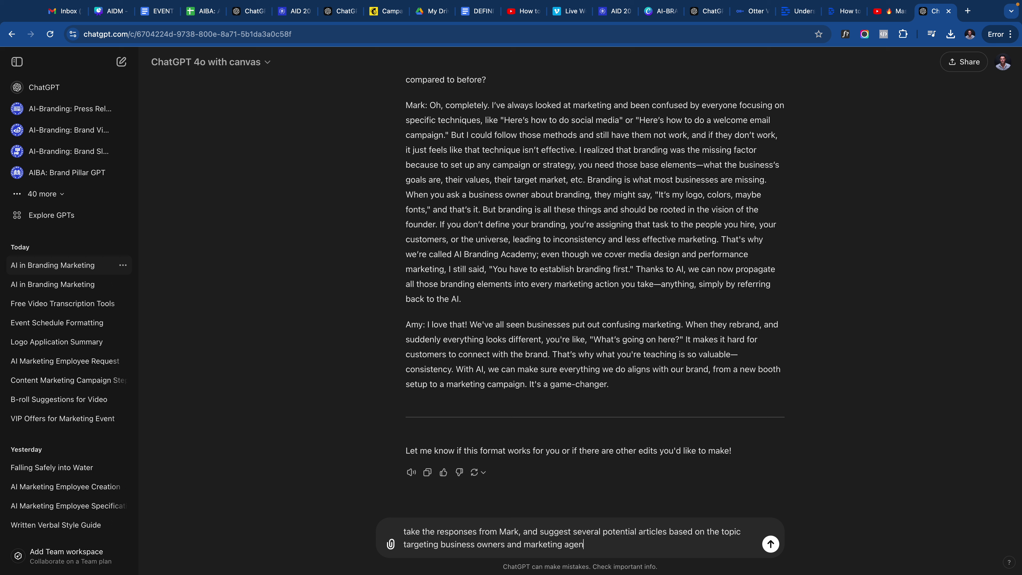
text(cie)
key(BackSpace)
text(ies)
key(Return)
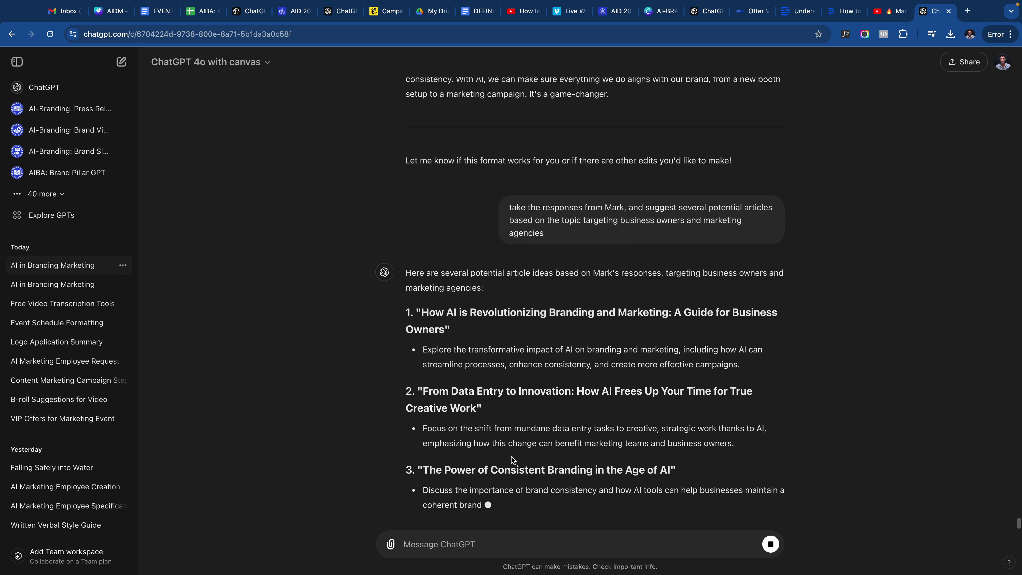
Review the suggested article titles and their descriptions
scroll(517, 235, up, 2)
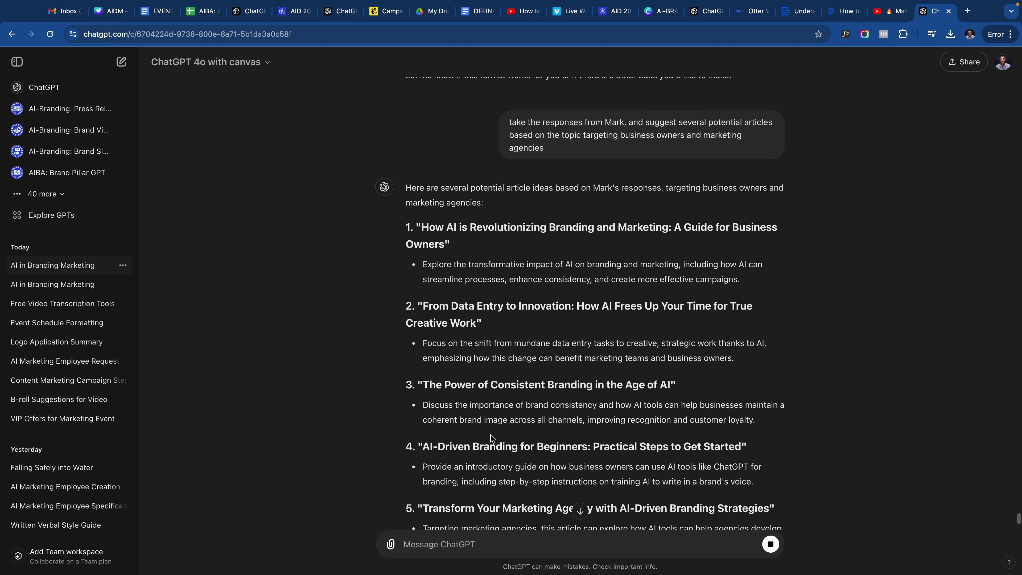
scroll(518, 236, down, 1)
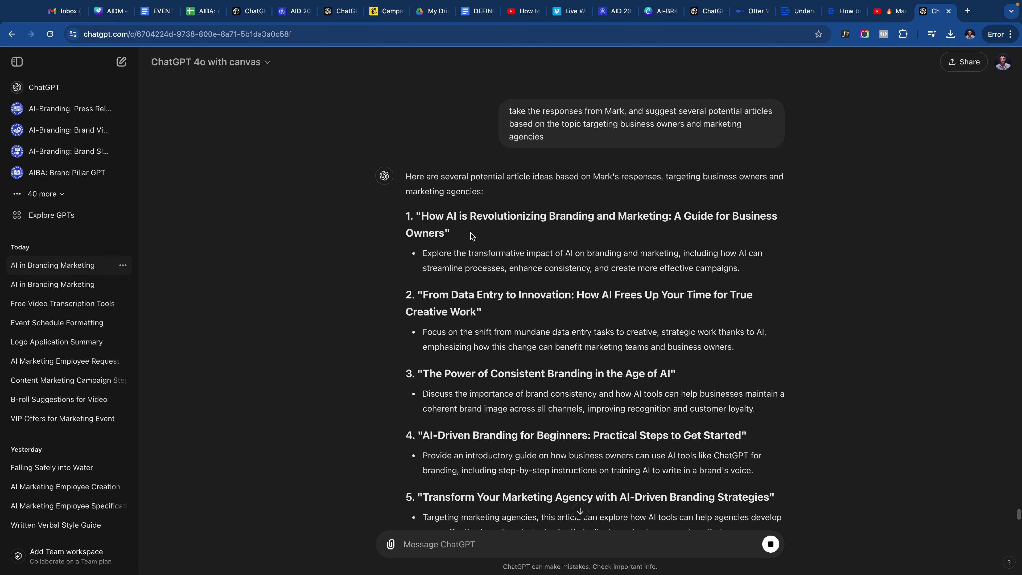
scroll(472, 235, down, 1)
triple_click(472, 253)
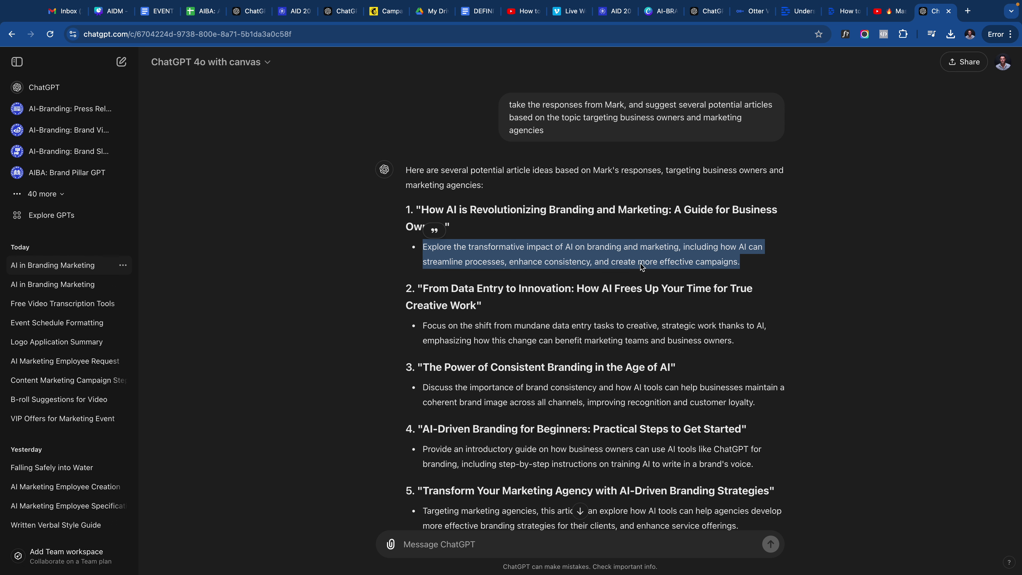
click(545, 418)
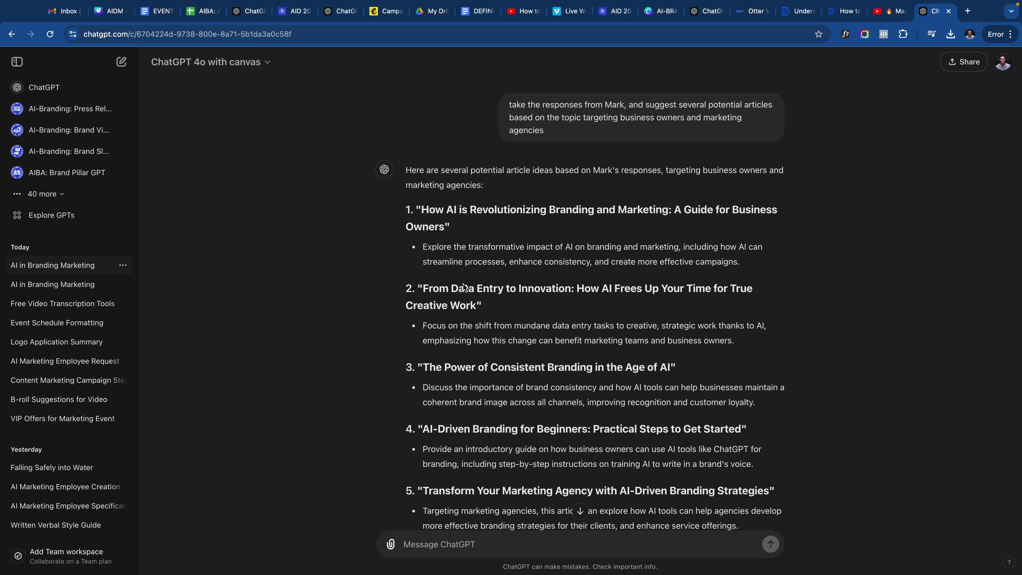
scroll(474, 275, up, 1)
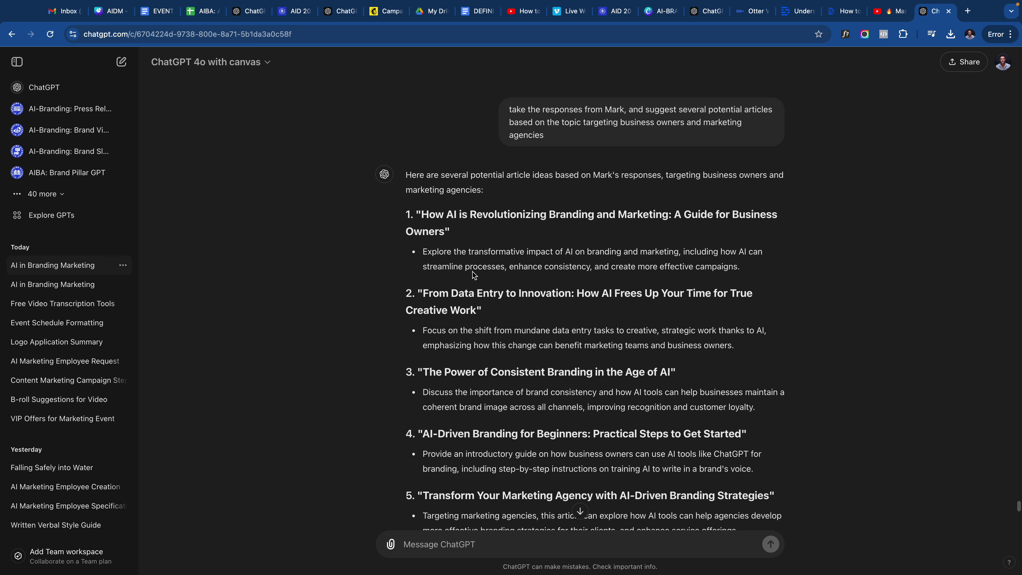
scroll(473, 275, down, 1)
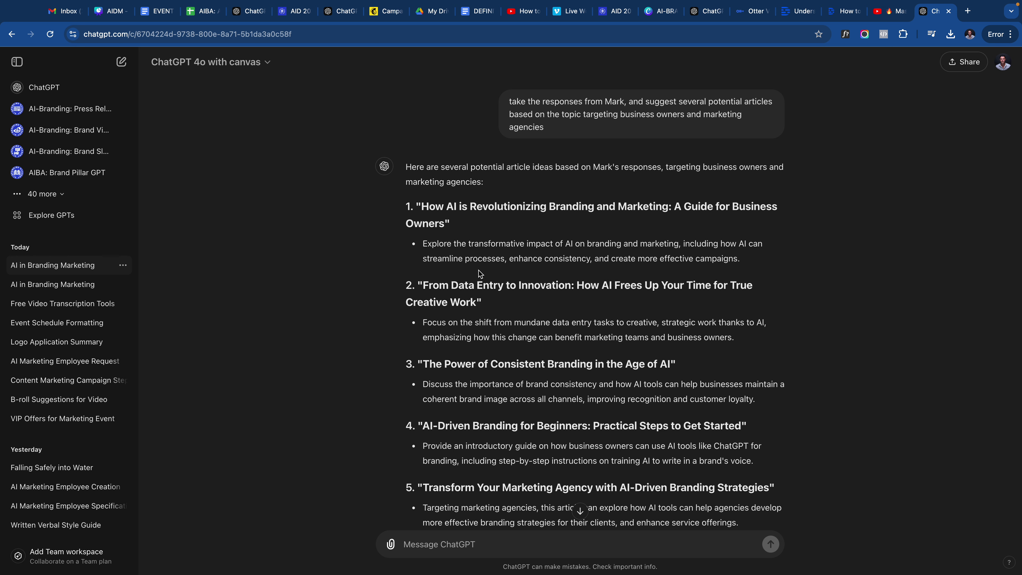
scroll(511, 263, down, 1)
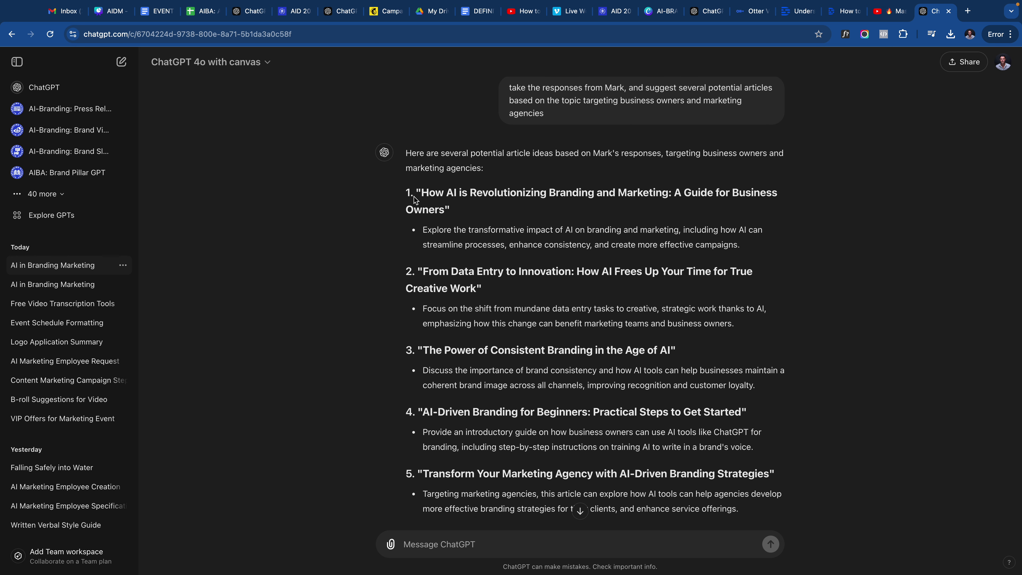
Submit the follow-up prompt "let's do #1. Please provide all the relevant details that could be used for this article"
drag(403, 188, 742, 246)
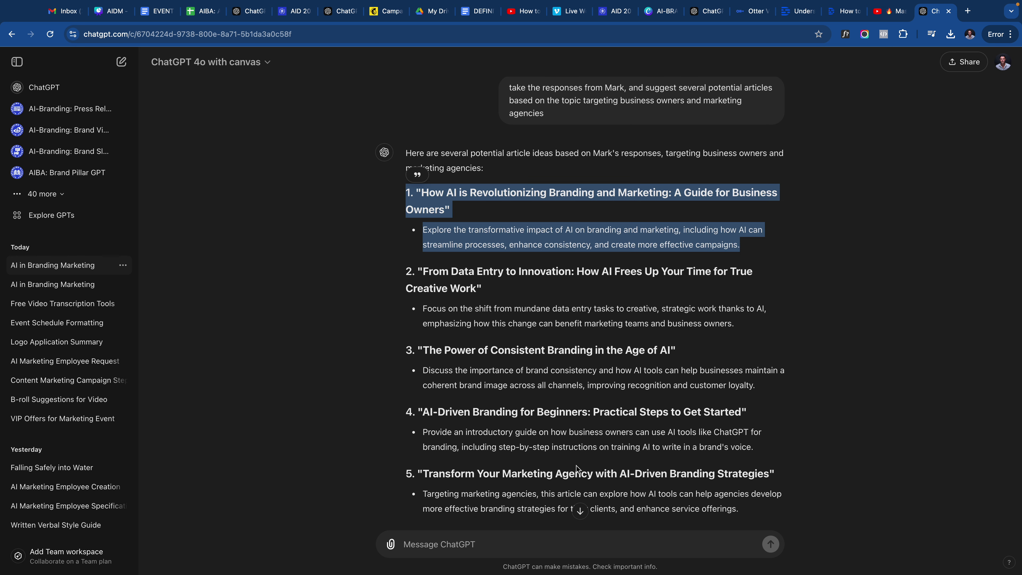
click(468, 546)
text(let)
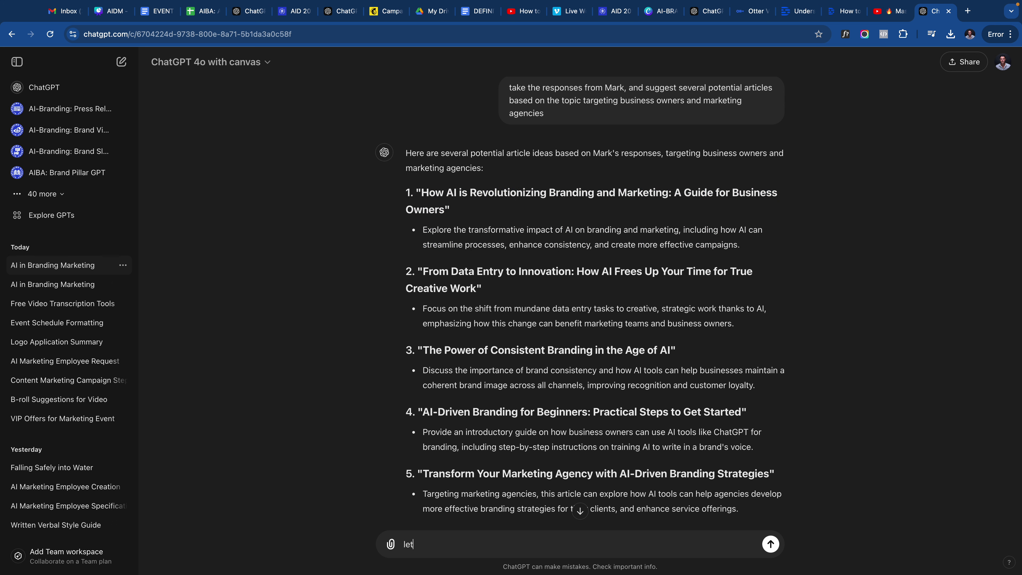
text('s do #1. Please provide all the rele)
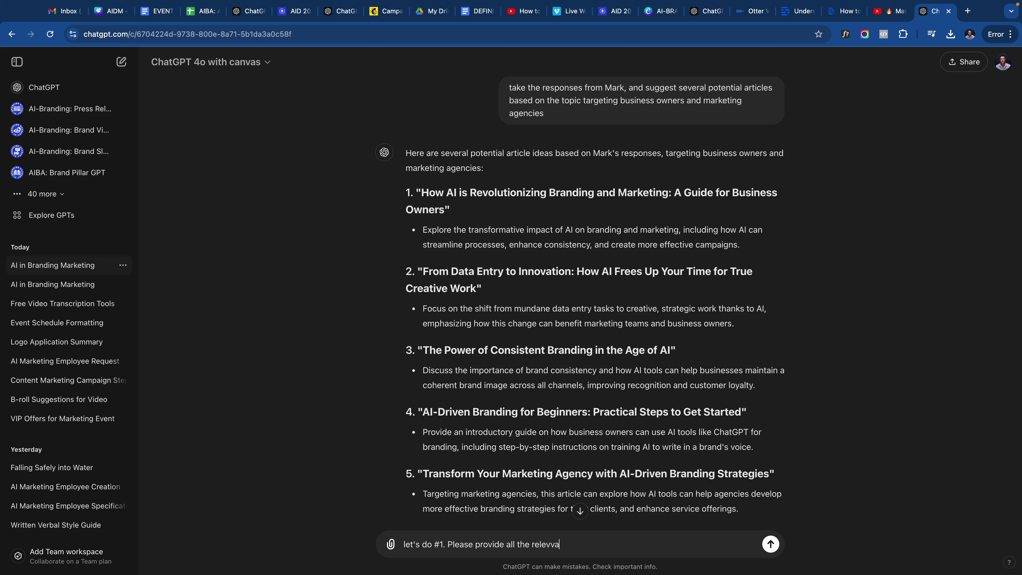
text(vant details that would be used for)
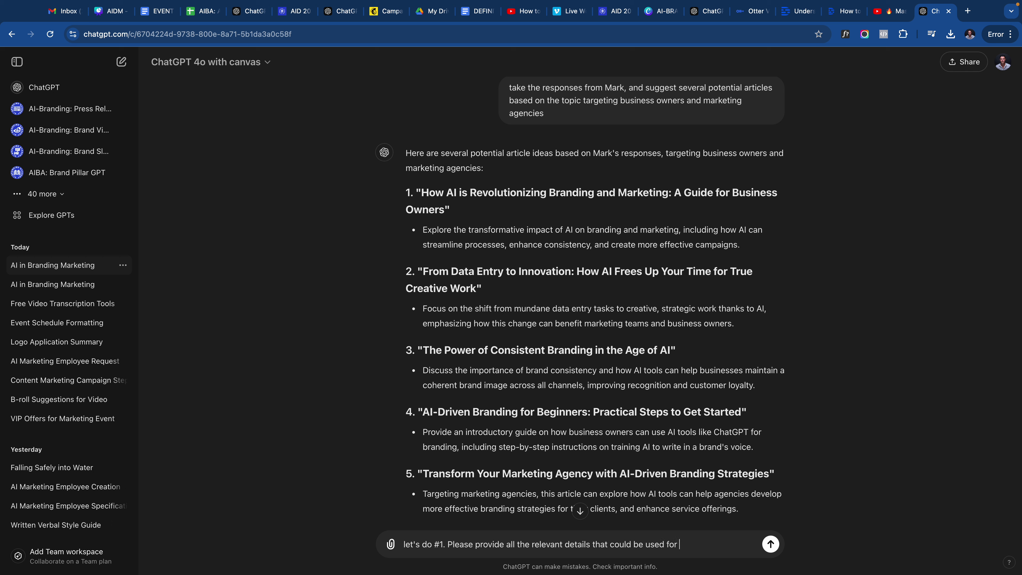
text( this article)
key(Return)
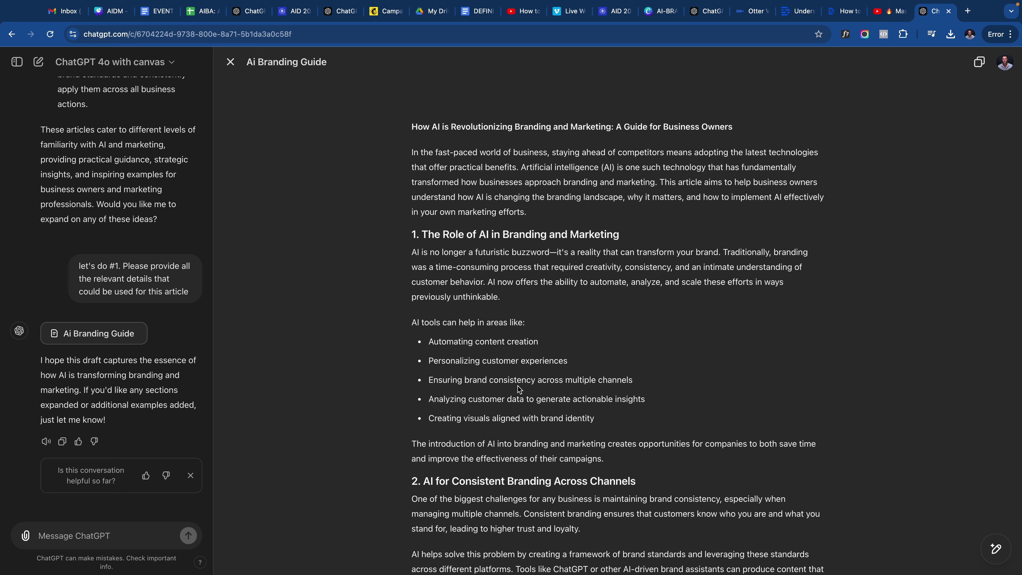
Close the article's canvas view and look back through the speaker-labelled transcript and the article draft in the conversation
click(403, 151)
click(230, 62)
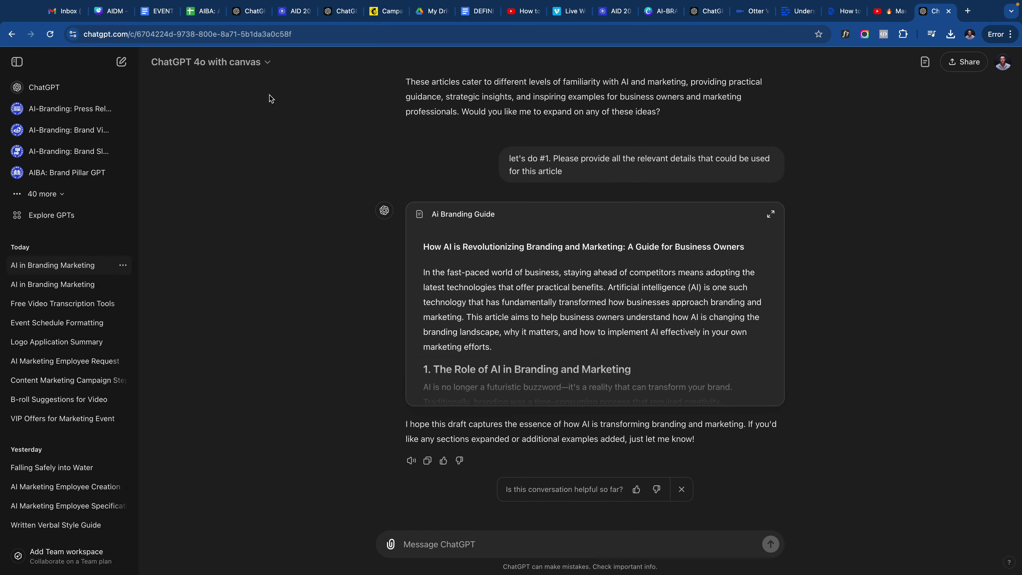
scroll(345, 220, up, 20)
scroll(344, 219, up, 15)
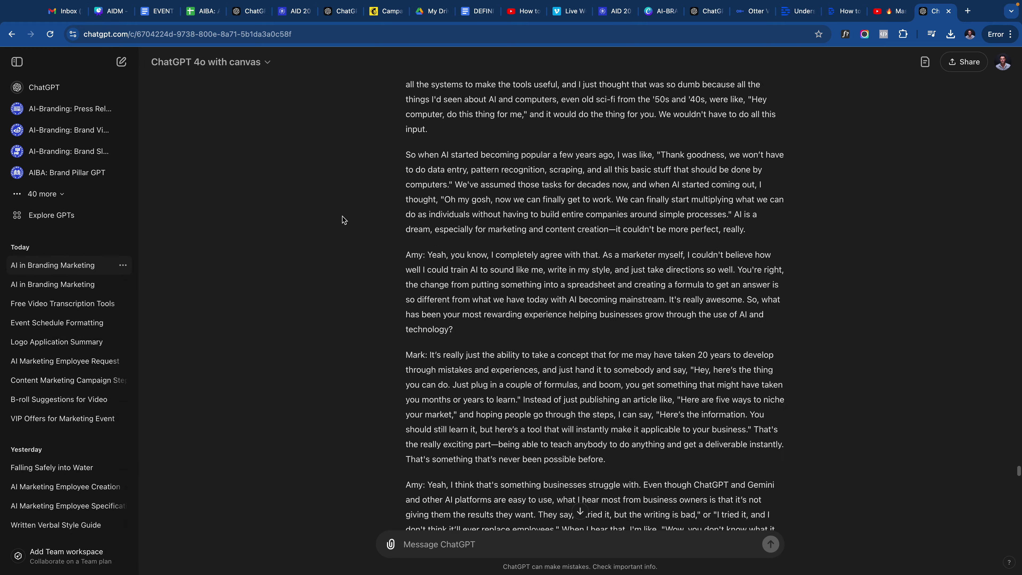
scroll(344, 220, down, 8)
scroll(344, 220, down, 15)
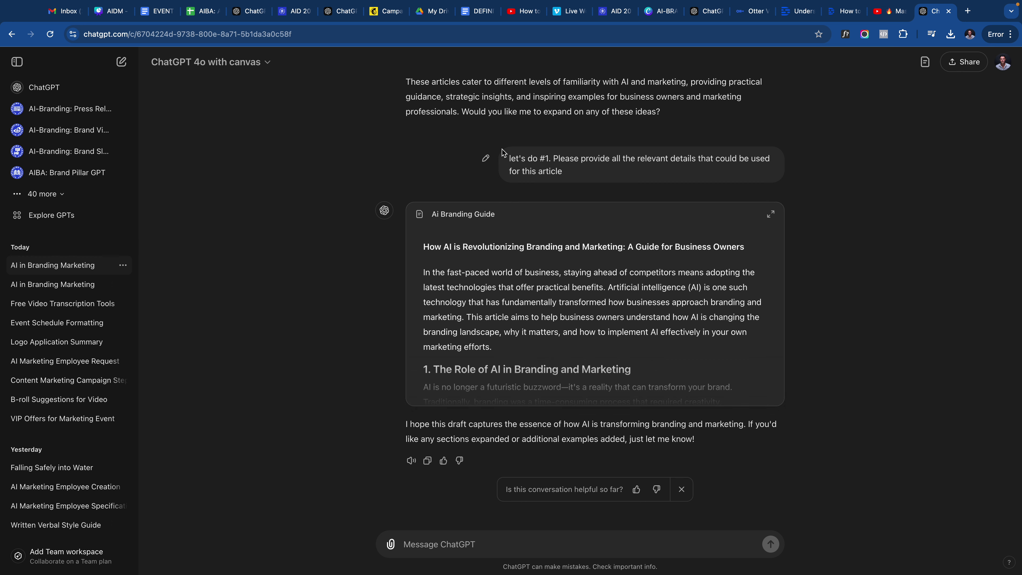
scroll(501, 155, up, 1)
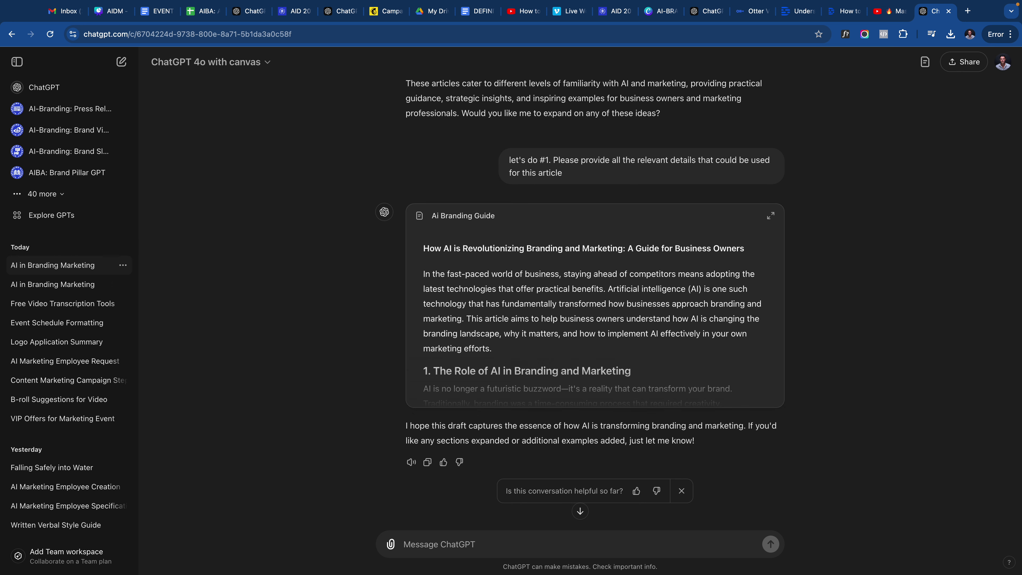